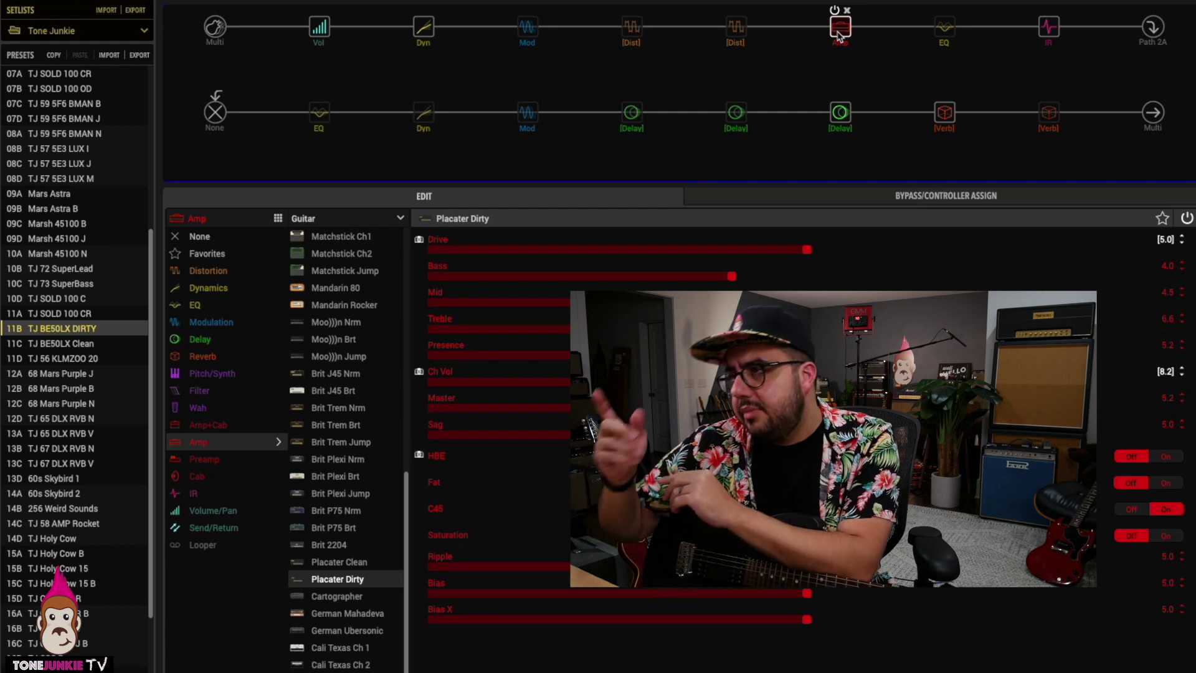
# Step: Check the IR block, return to the Placater Dirty amp, and switch to another snapshot
pyautogui.click(1050, 38)
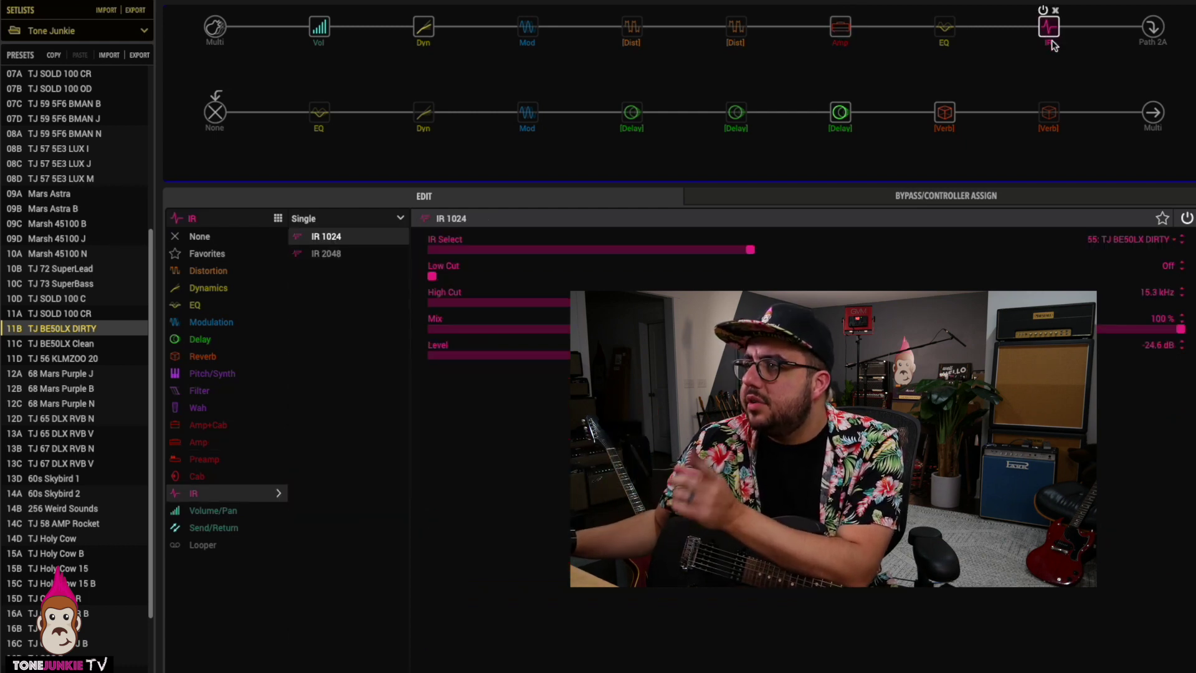
pyautogui.click(841, 28)
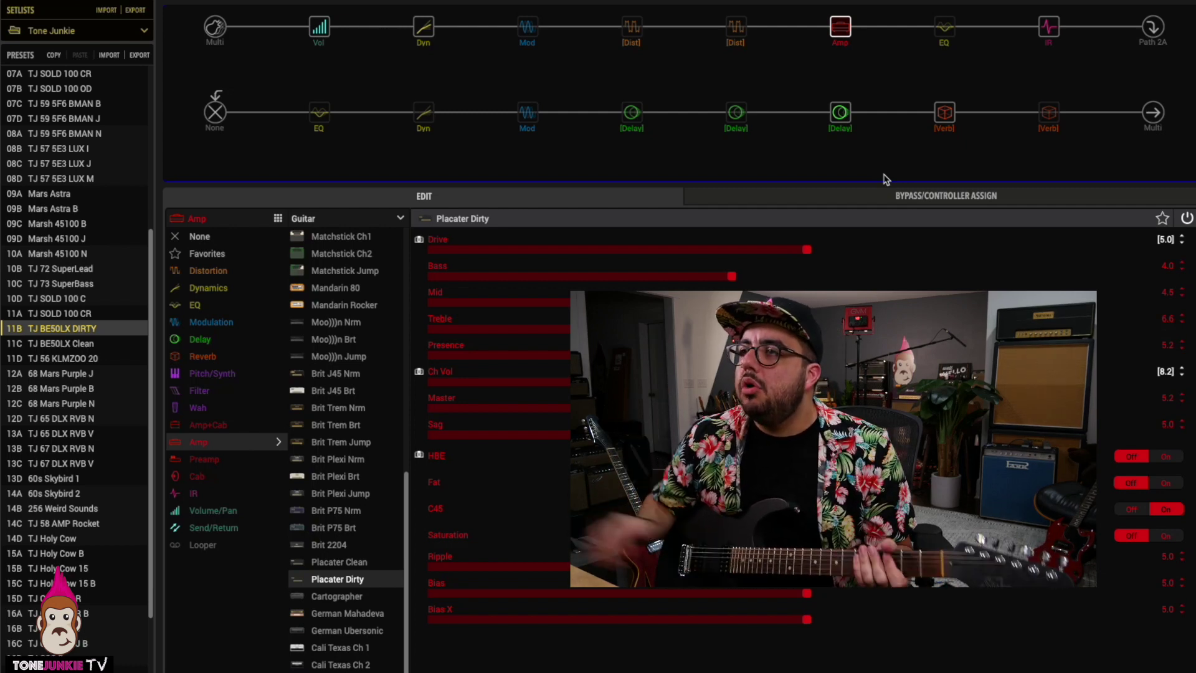
pyautogui.rightClick(441, 3)
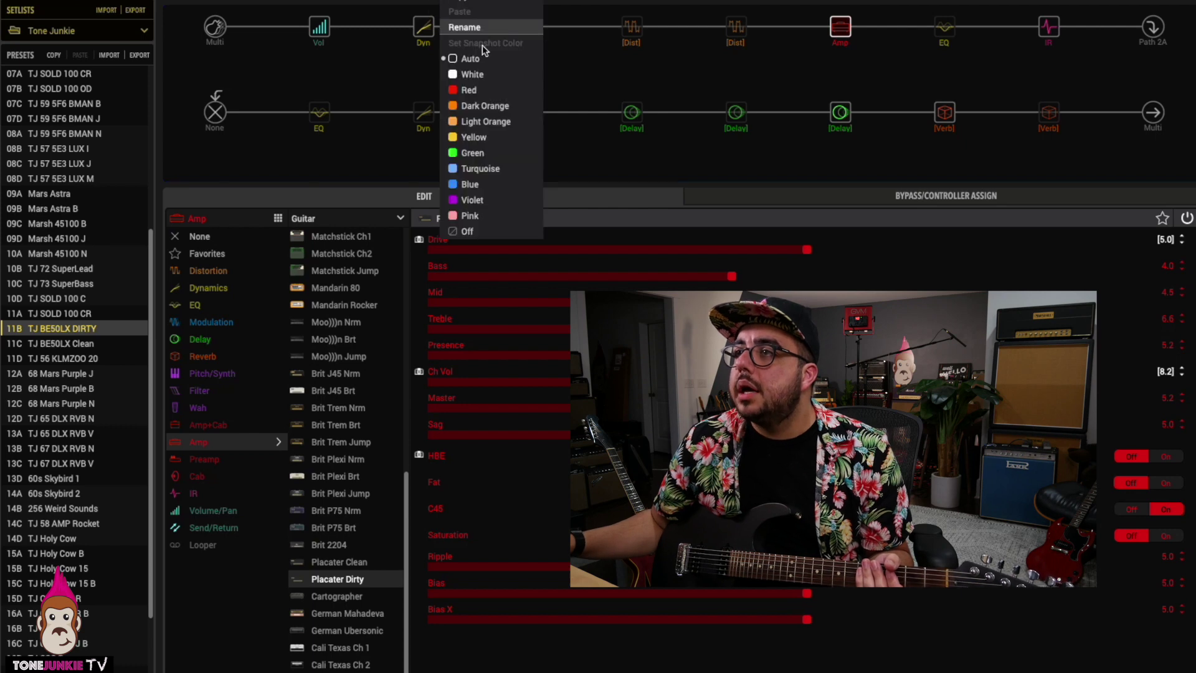
pyautogui.click(394, 2)
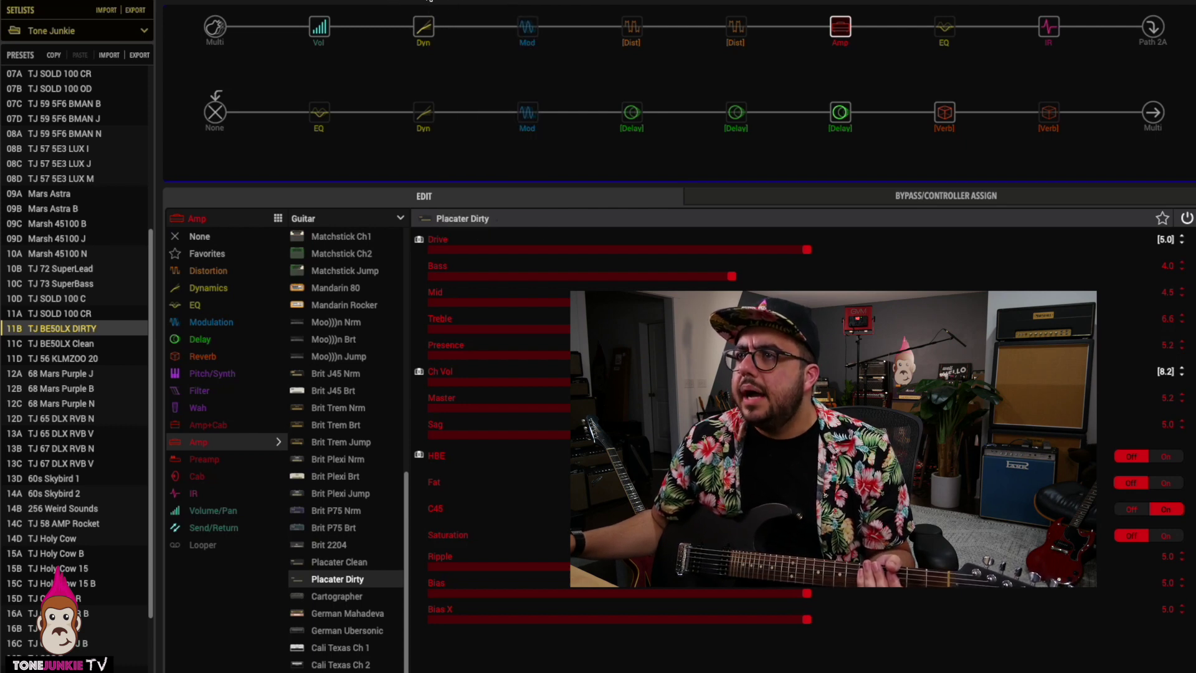
pyautogui.click(430, 2)
pyautogui.click(436, 54)
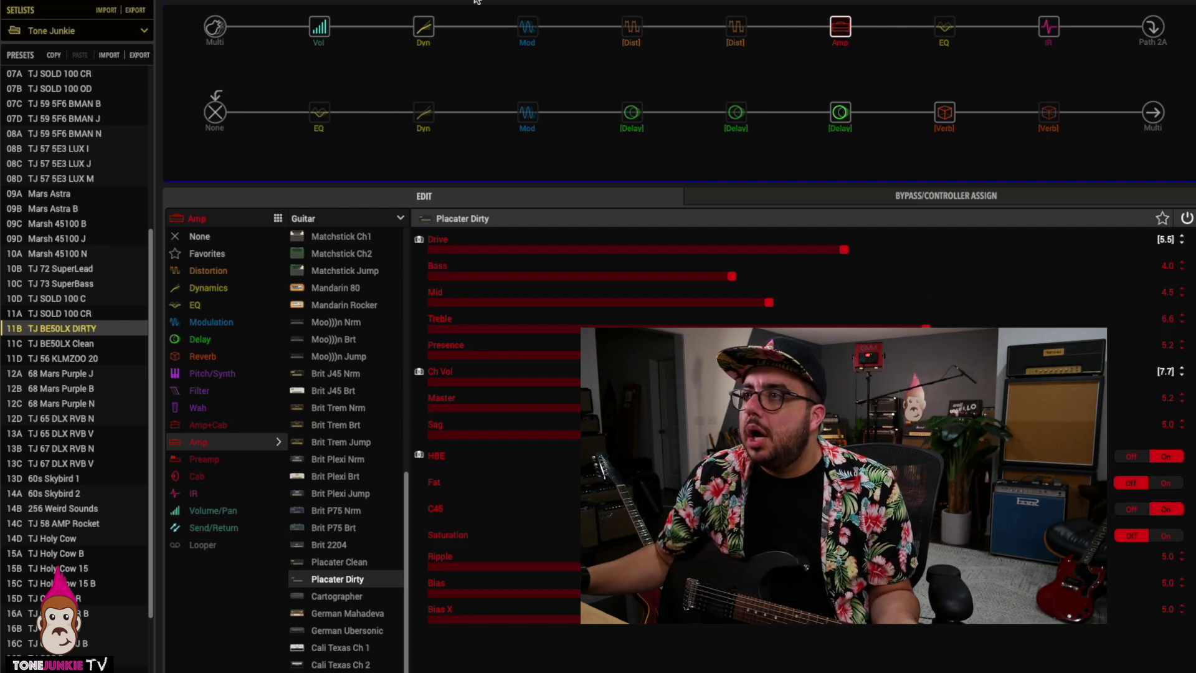
# Step: Switch to the Rock+ snapshot and show the Minotaur boost (Gain 2.8, Tone 4.0, Level 5.0)
pyautogui.click(429, 1)
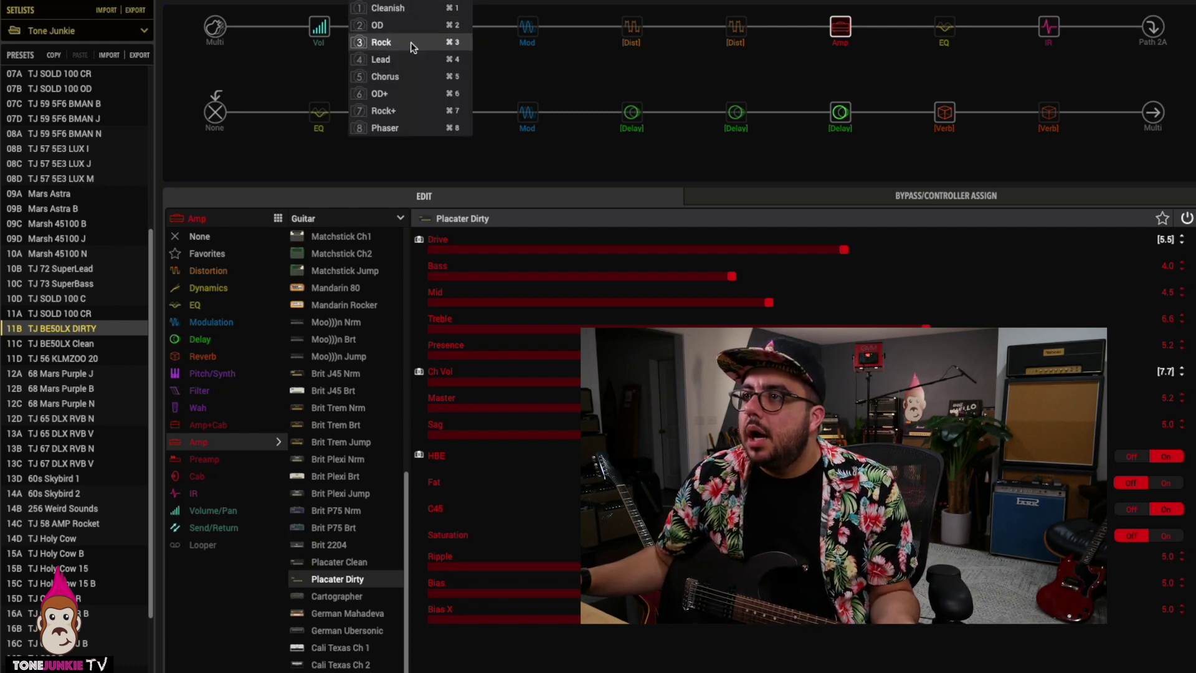
pyautogui.click(427, 116)
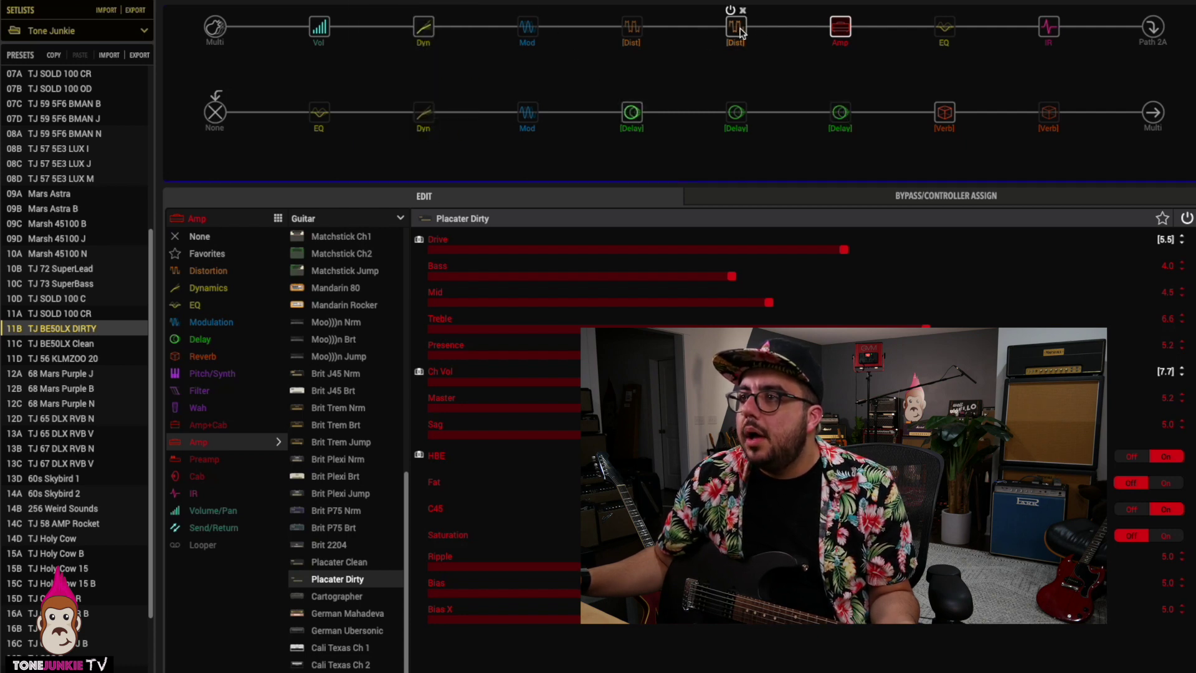
pyautogui.click(741, 33)
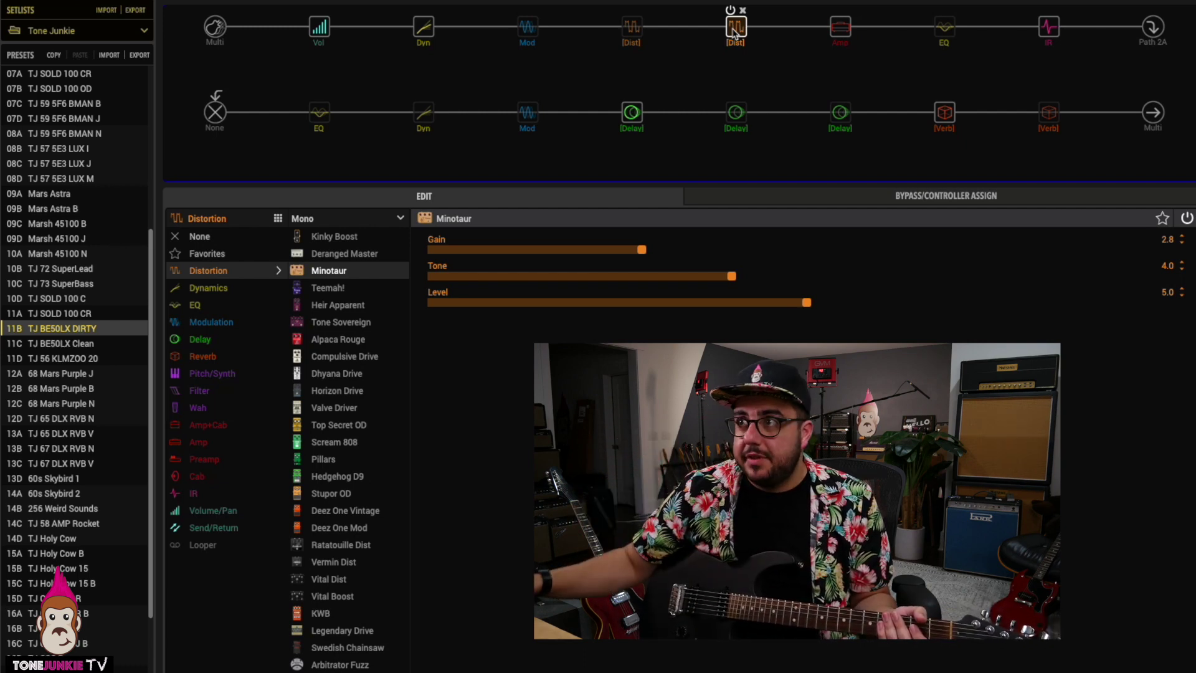
pyautogui.click(841, 28)
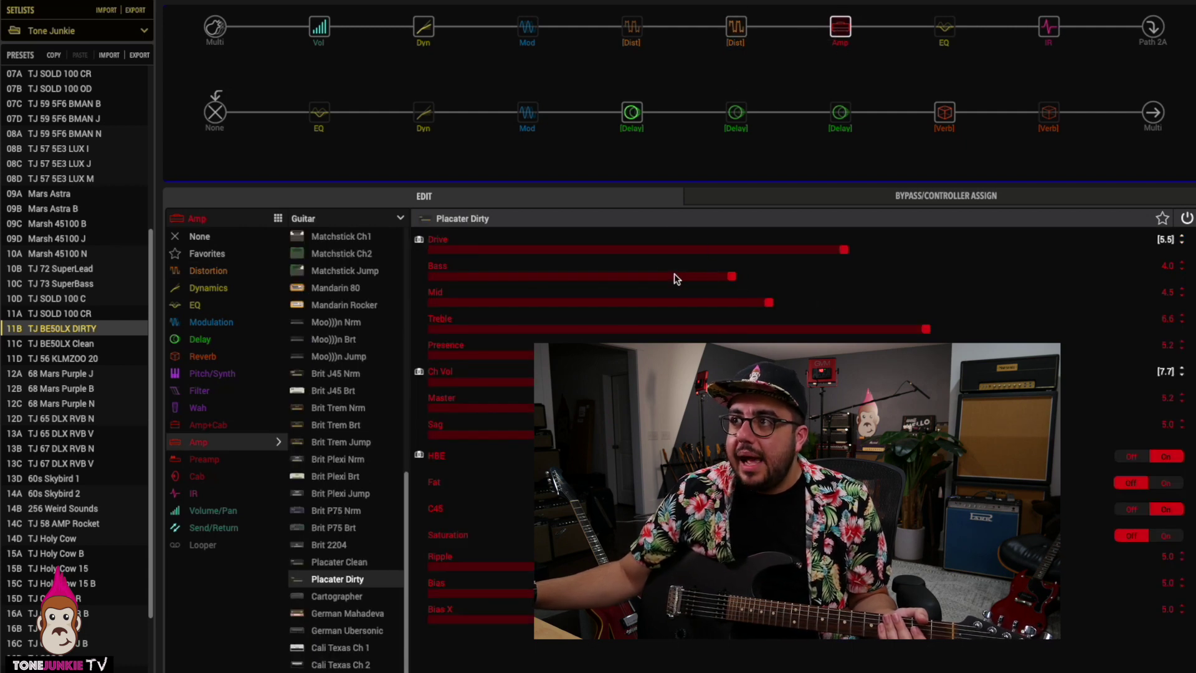
# Step: Move from the Minotaur block to the top Deluxe Comp (Threshold −11.3 dB, Ratio 20:1)
pyautogui.click(737, 29)
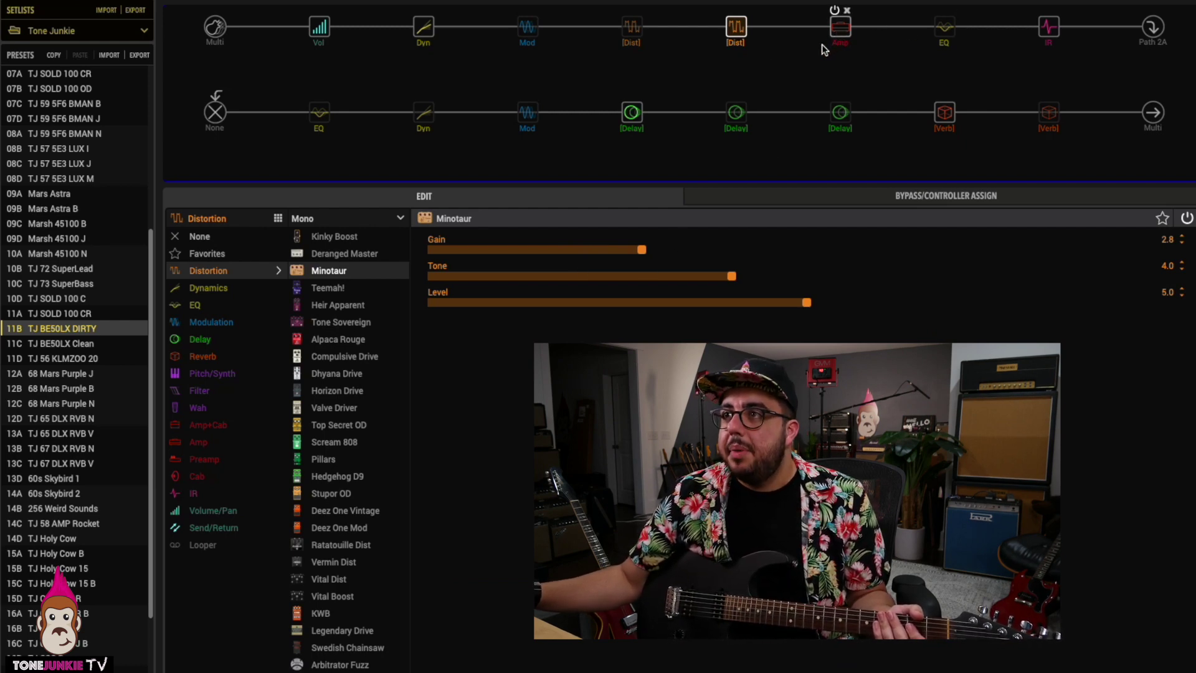
pyautogui.click(423, 28)
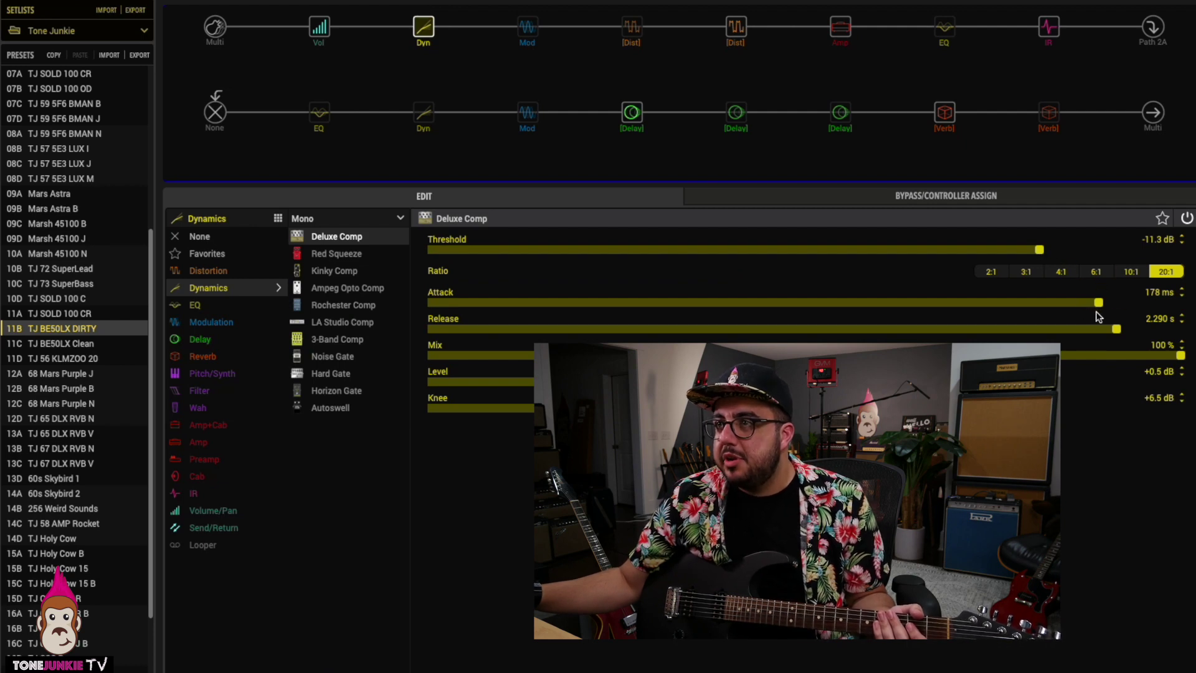
# Step: Set the Deluxe Comp to Ratio 2:1 and Attack 0.1 ms, comparing it bypassed and enabled
pyautogui.click(997, 272)
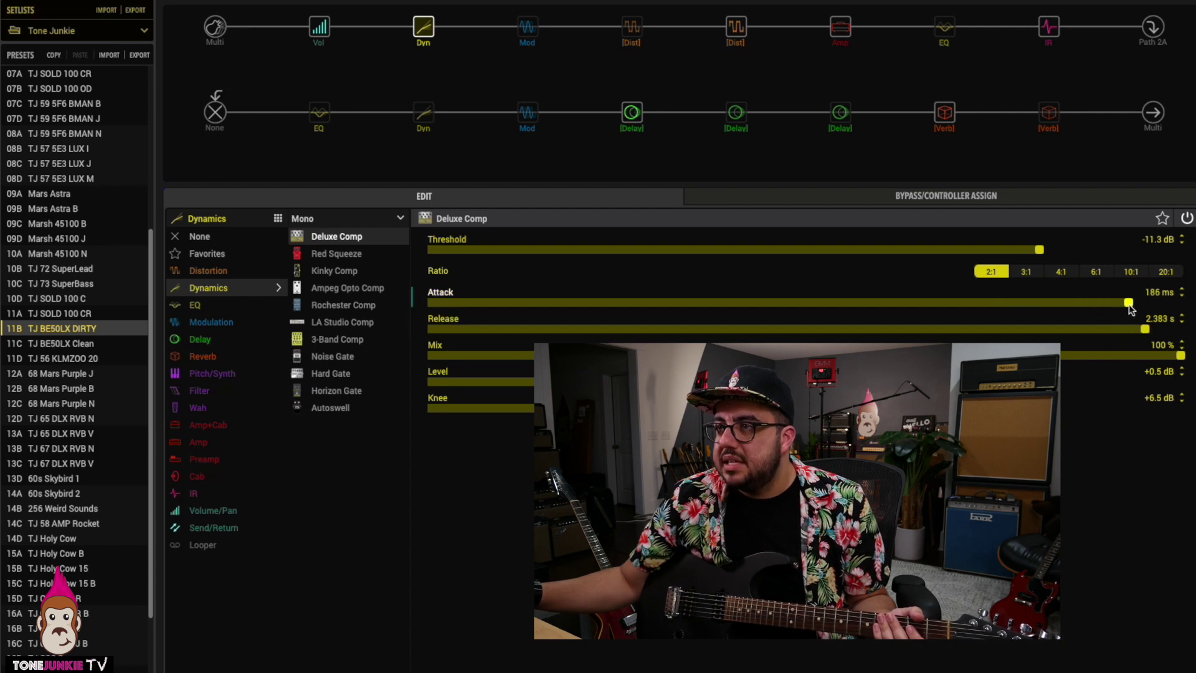
pyautogui.moveTo(1036, 309); pyautogui.dragTo(484, 310)
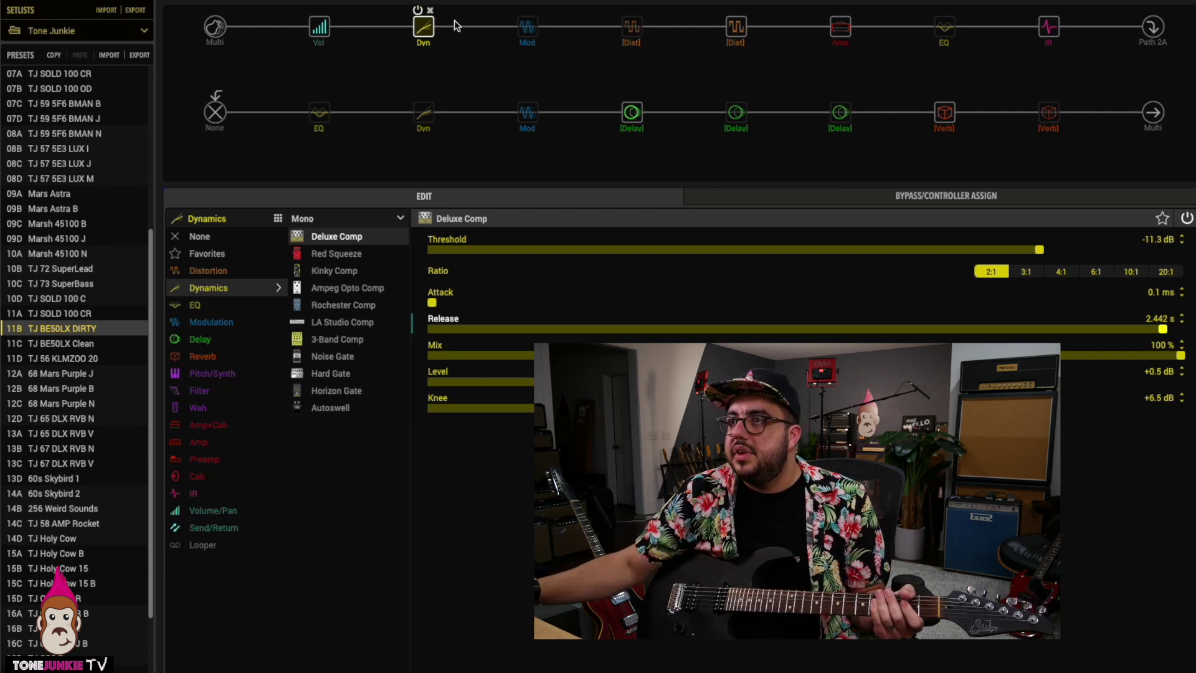
pyautogui.click(421, 14)
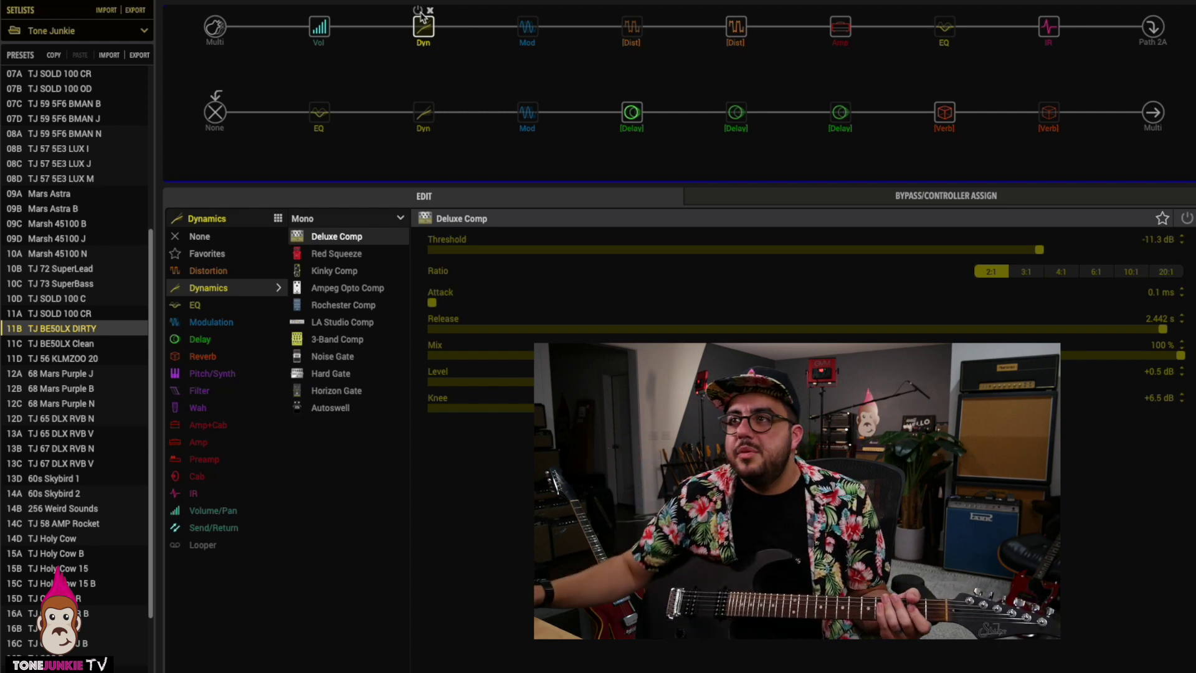
pyautogui.click(421, 14)
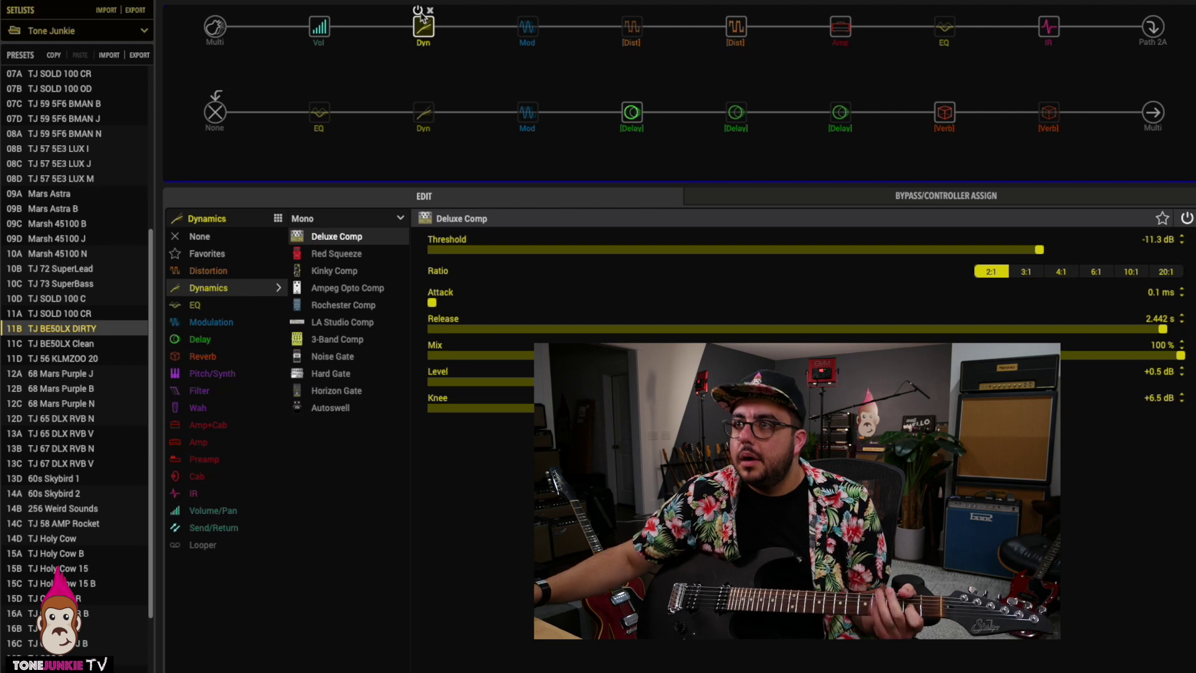
pyautogui.rightClick(427, 27)
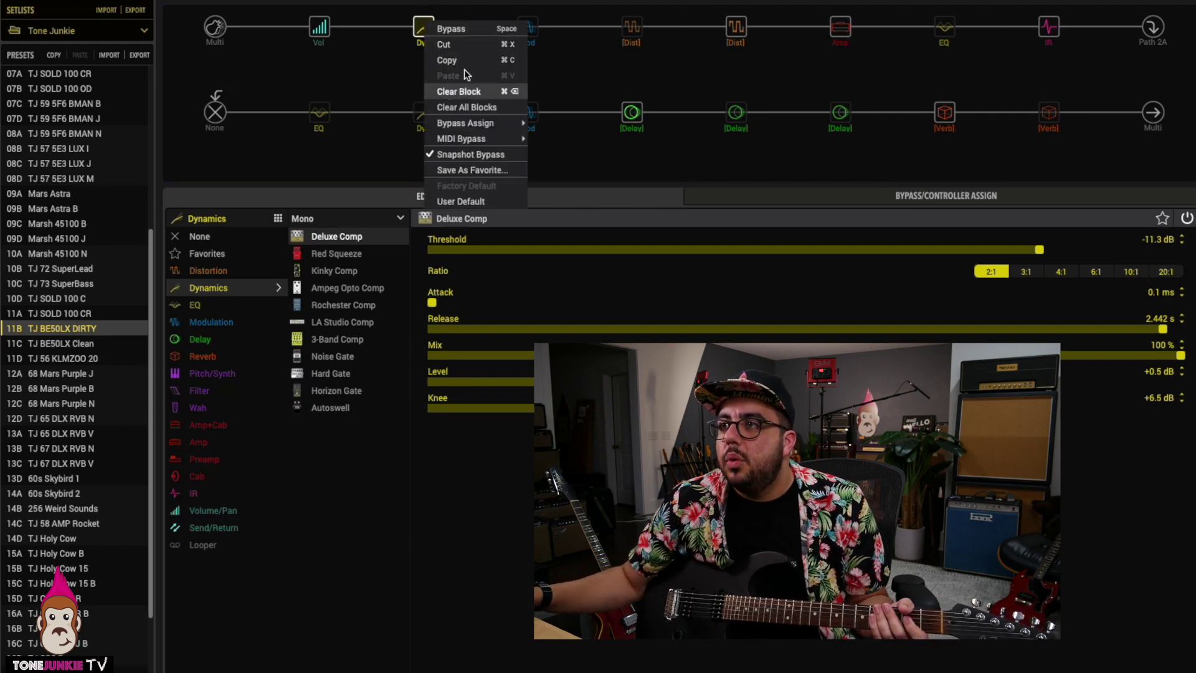
# Step: Paste the top Deluxe Comp over the second-row LA Studio Comp and set Ratio 20:1
pyautogui.click(460, 60)
pyautogui.click(425, 117)
pyautogui.rightClick(425, 121)
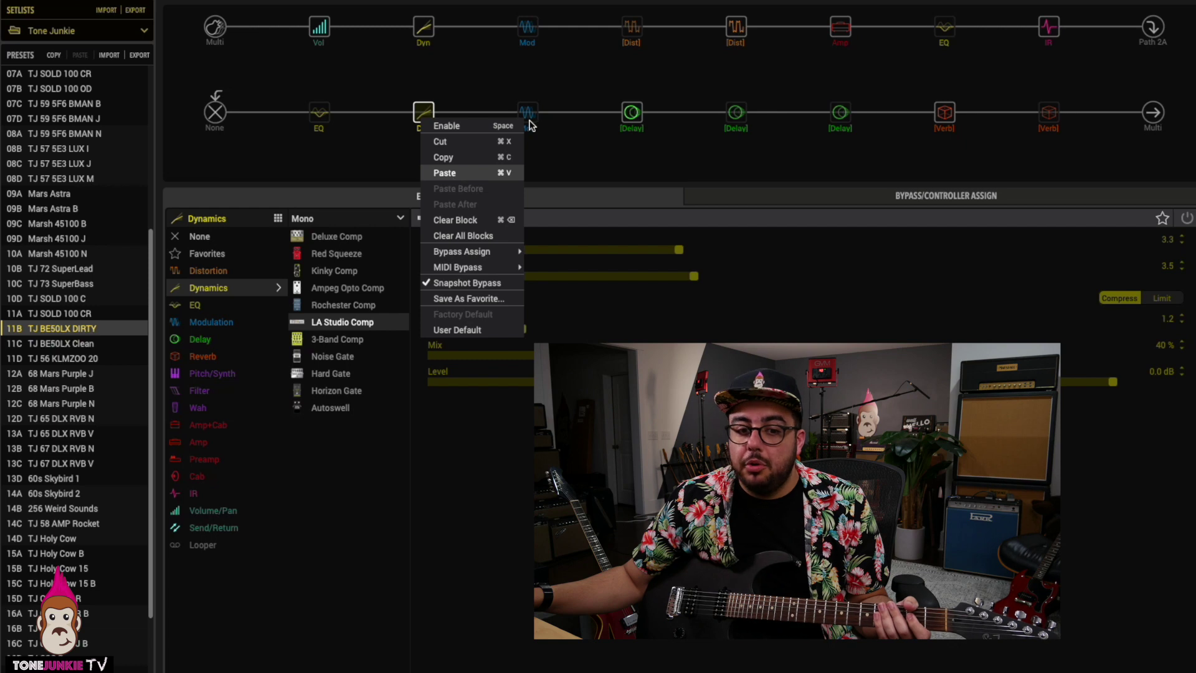
pyautogui.click(493, 168)
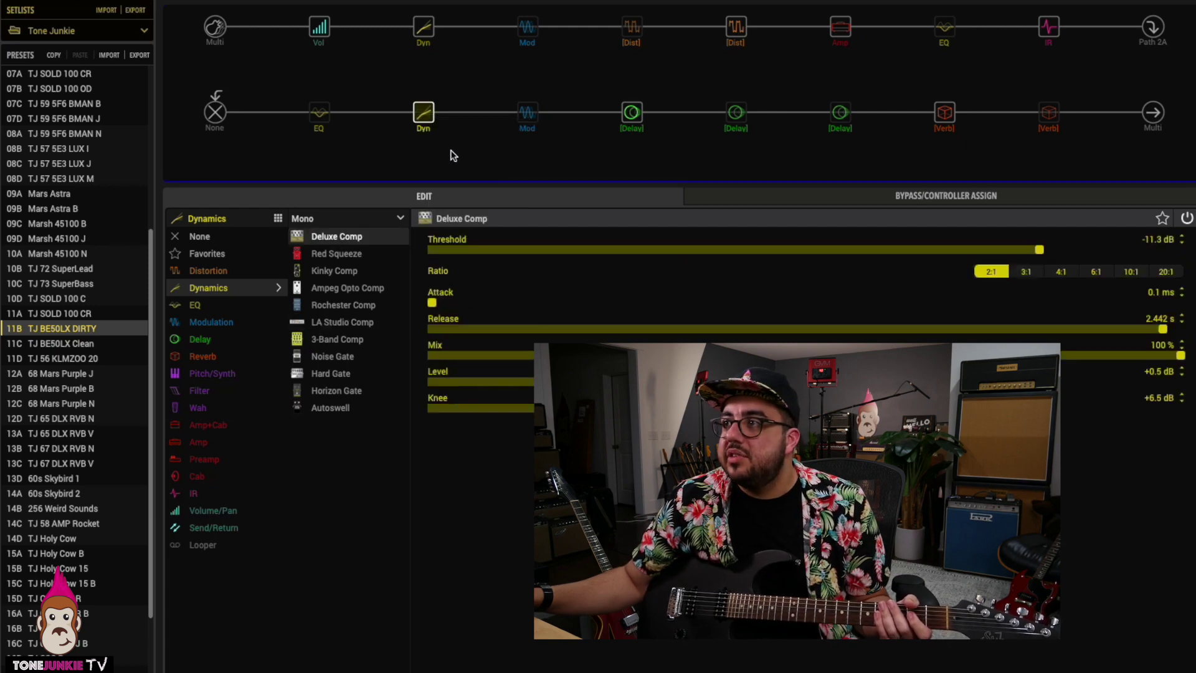
pyautogui.moveTo(509, 107)
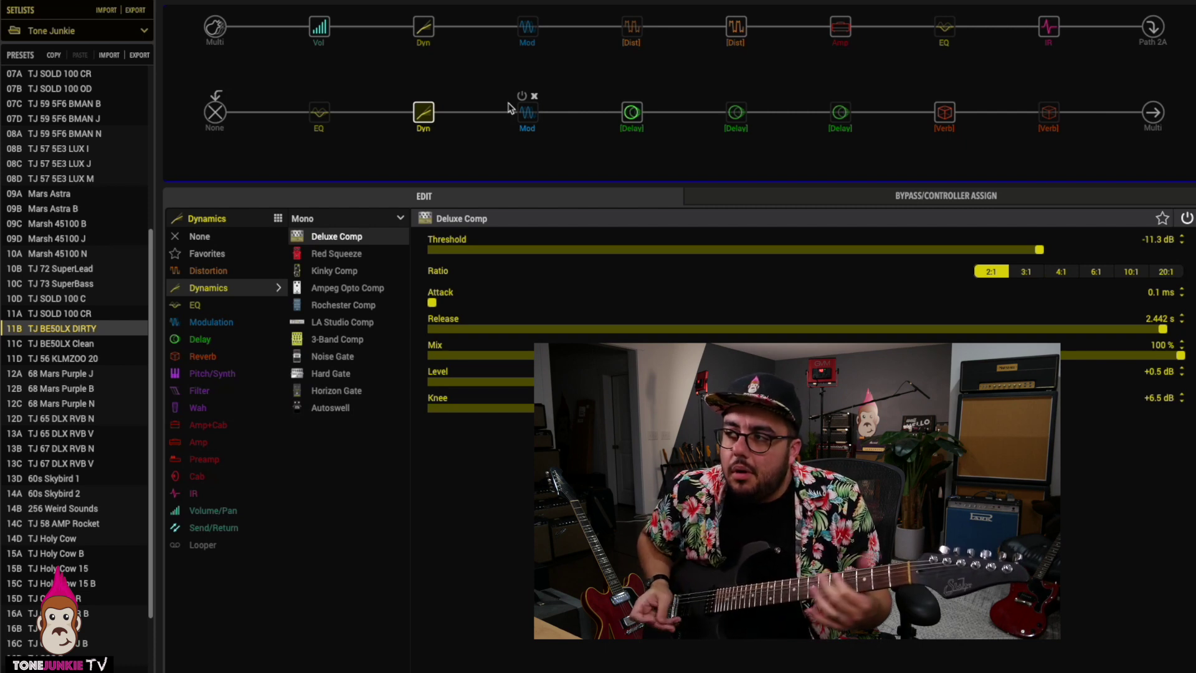
pyautogui.click(1166, 272)
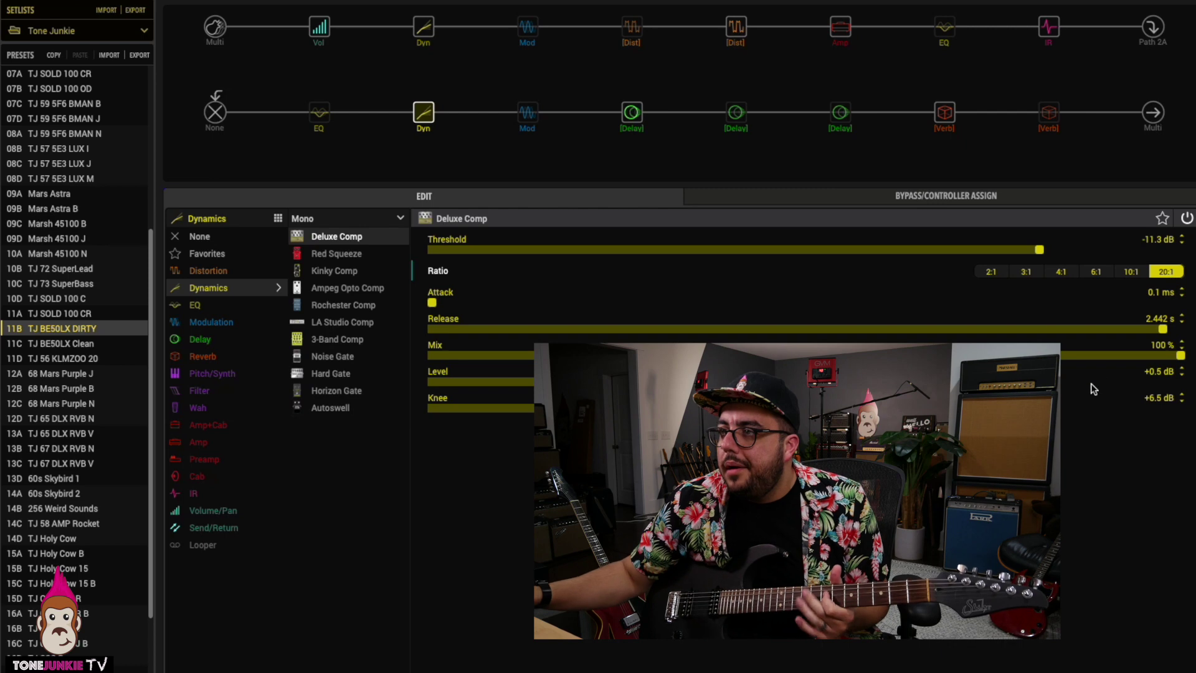
# Step: Raise the pasted Deluxe Comp's knee to +14.5 dB and return its ratio to 2:1
pyautogui.click(974, 408)
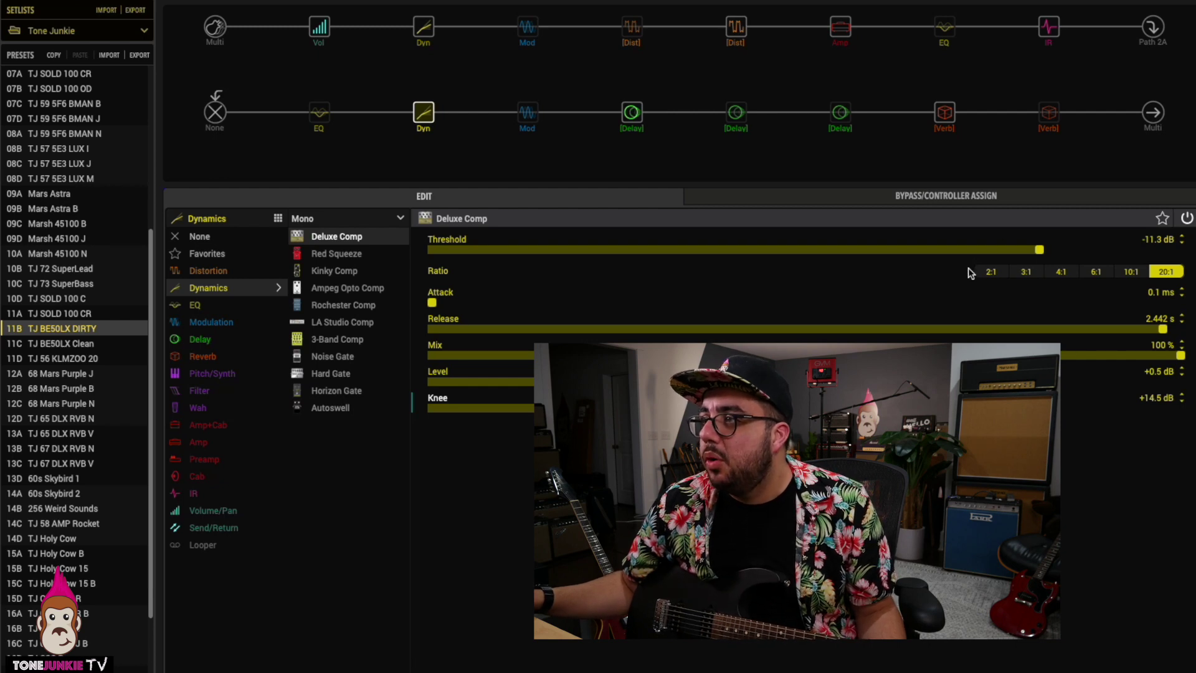
pyautogui.click(993, 273)
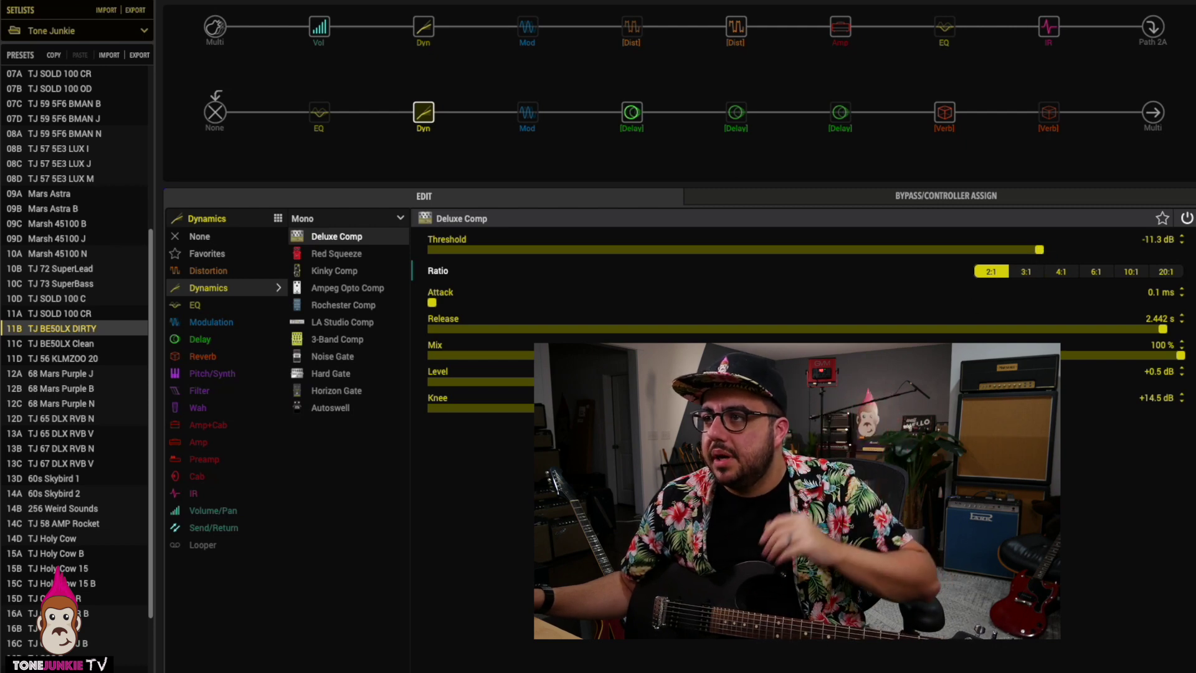
# Step: Lengthen the second Deluxe Comp's attack from 0.1 ms to 8.0 ms
pyautogui.moveTo(450, 300); pyautogui.dragTo(461, 303)
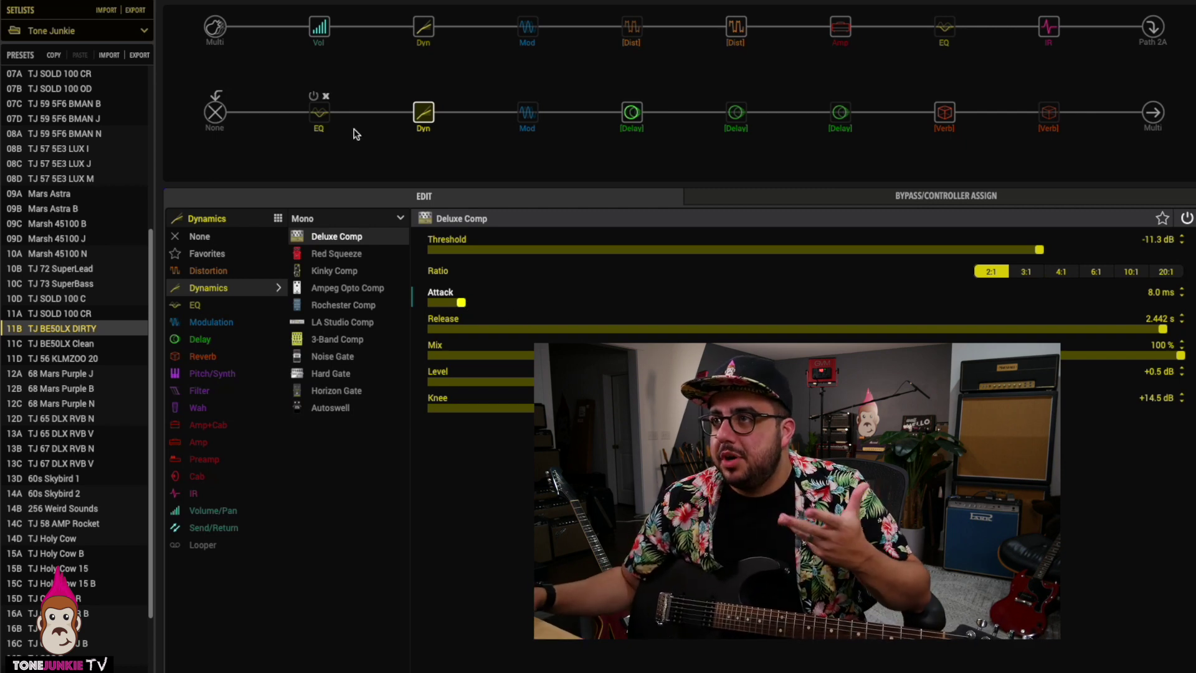
pyautogui.moveTo(424, 113)
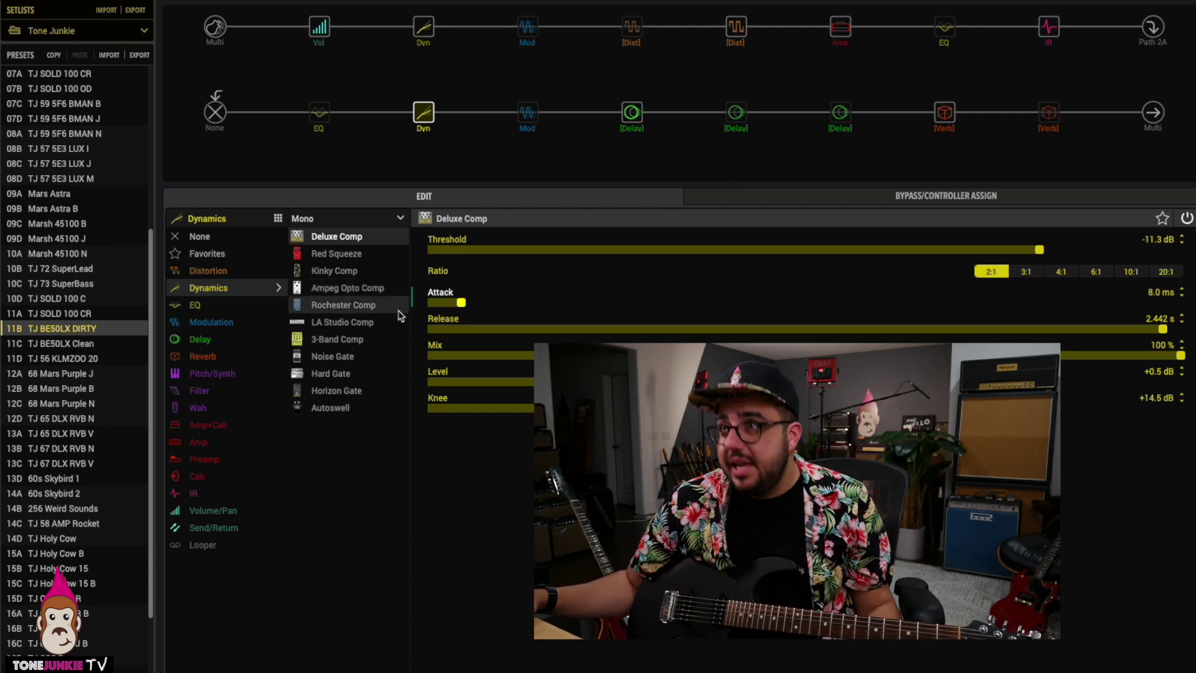
# Step: Look over the Placater Dirty amp, then return to the Minotaur (Gain 2.8, Tone 4.0, Level 5.0)
pyautogui.click(840, 28)
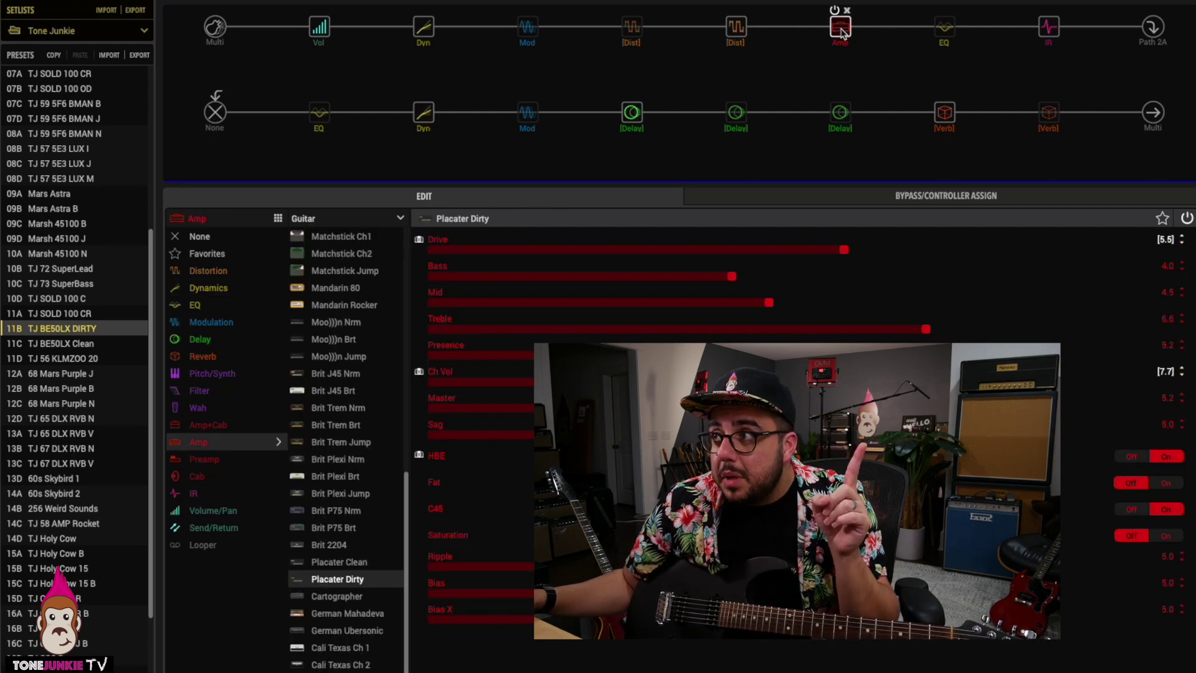
pyautogui.click(740, 31)
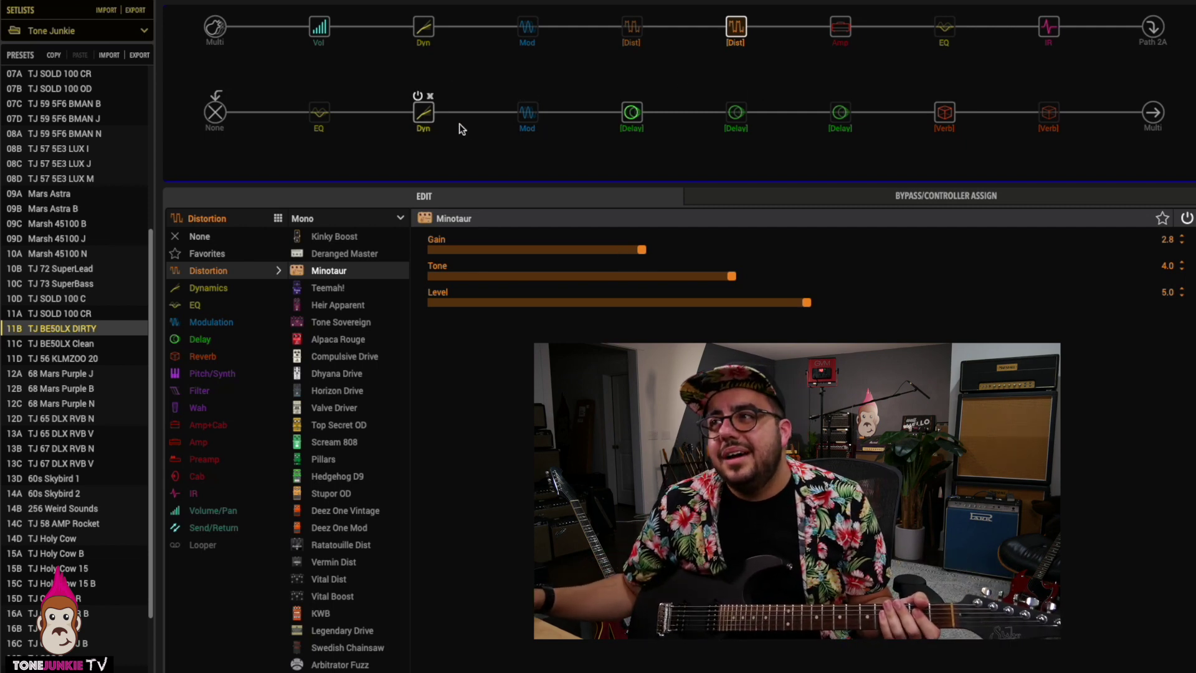
# Step: Bypass the second-row compressor and Minotaur; enable the third bottom delay and first distortion block
pyautogui.click(418, 95)
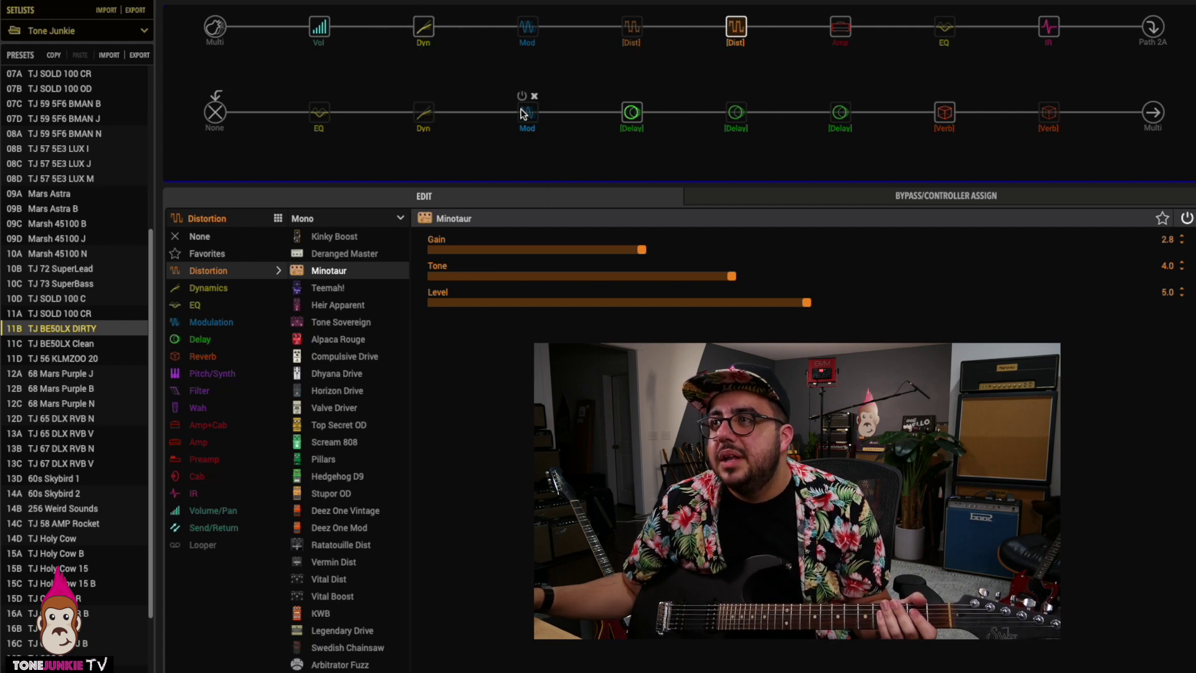
pyautogui.click(523, 114)
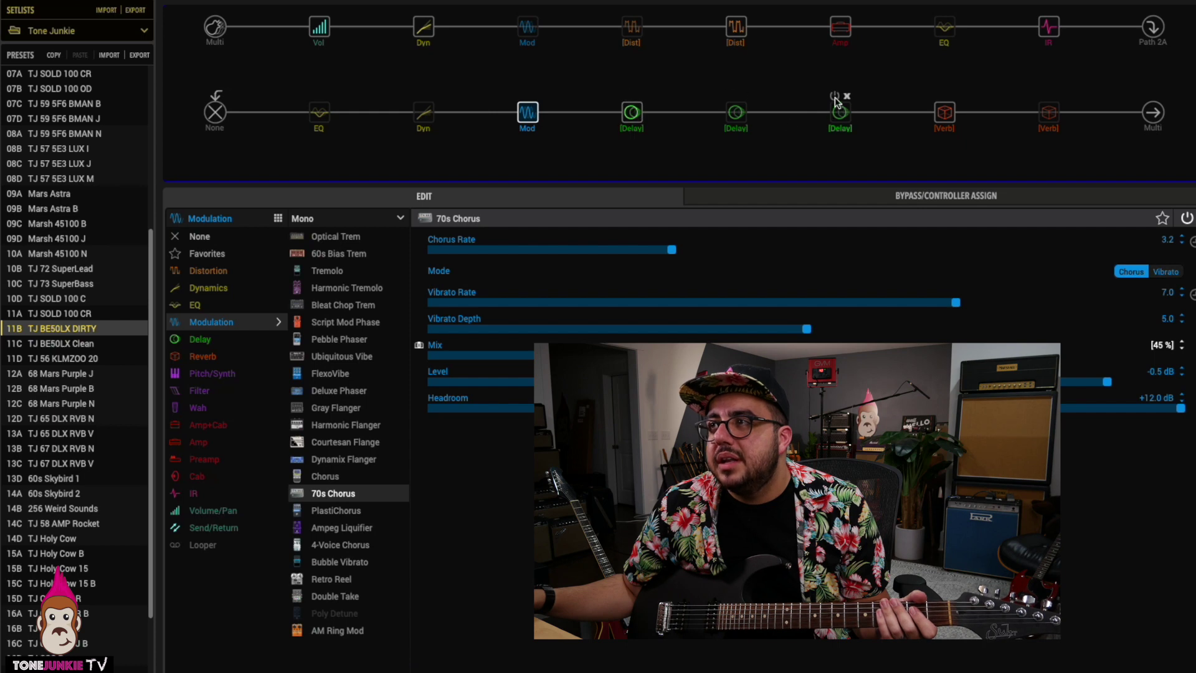
pyautogui.click(835, 97)
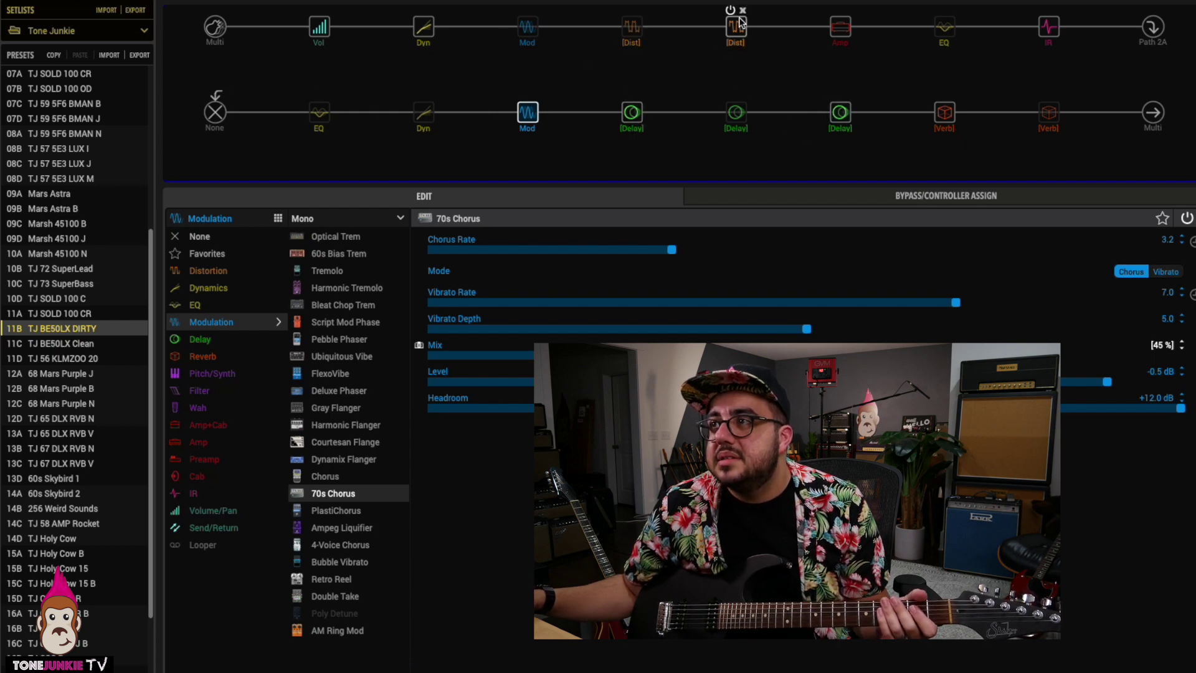
pyautogui.click(731, 10)
pyautogui.click(627, 10)
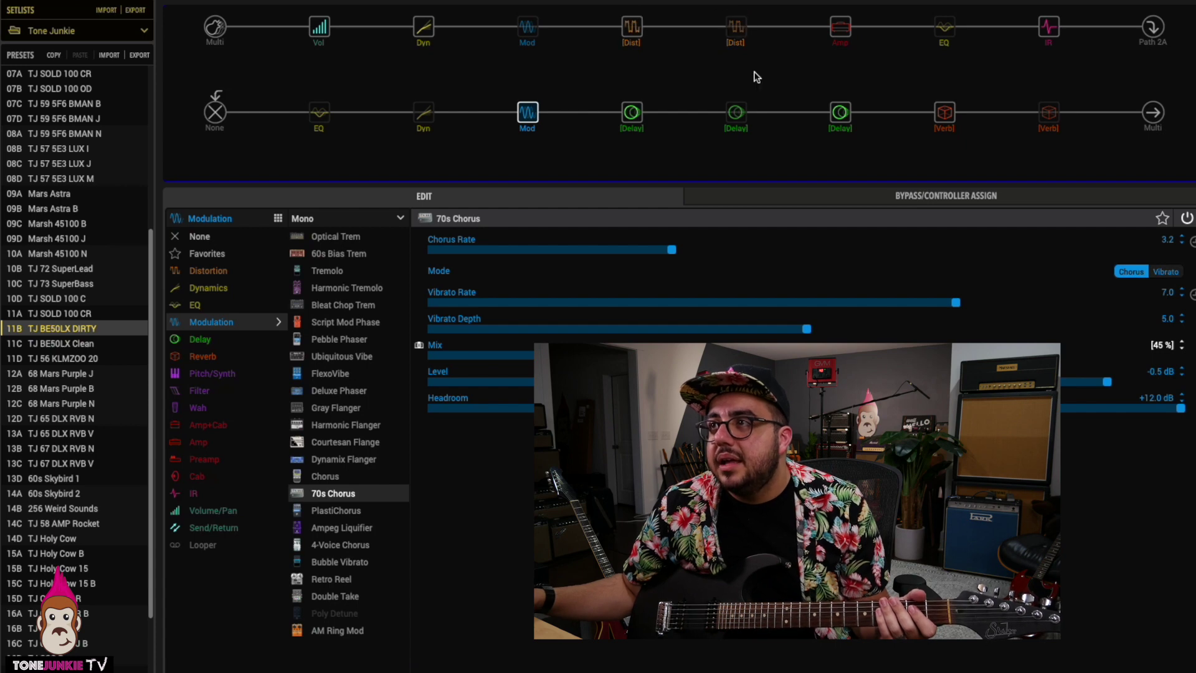